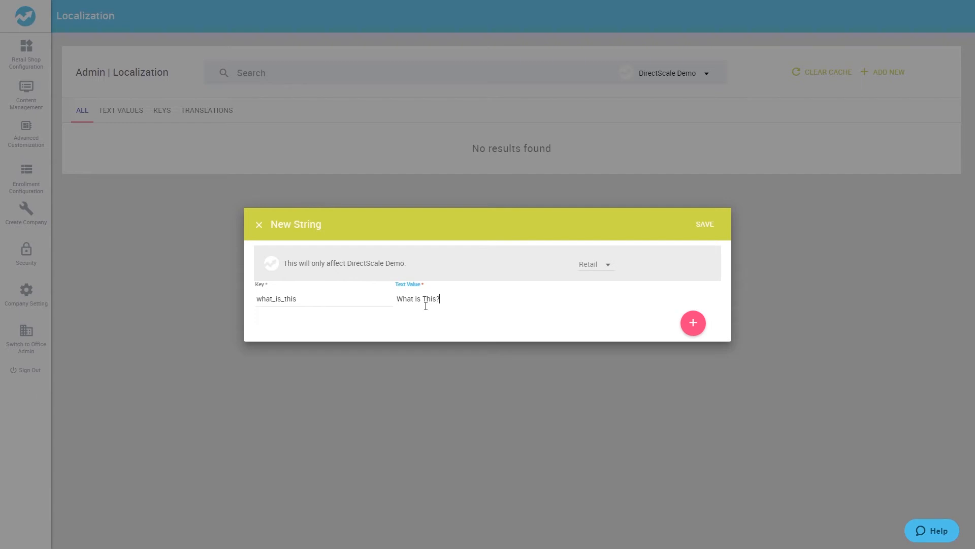
# Step: Save the new what_is_this localization string, then clear the localization cache
pyautogui.click(711, 227)
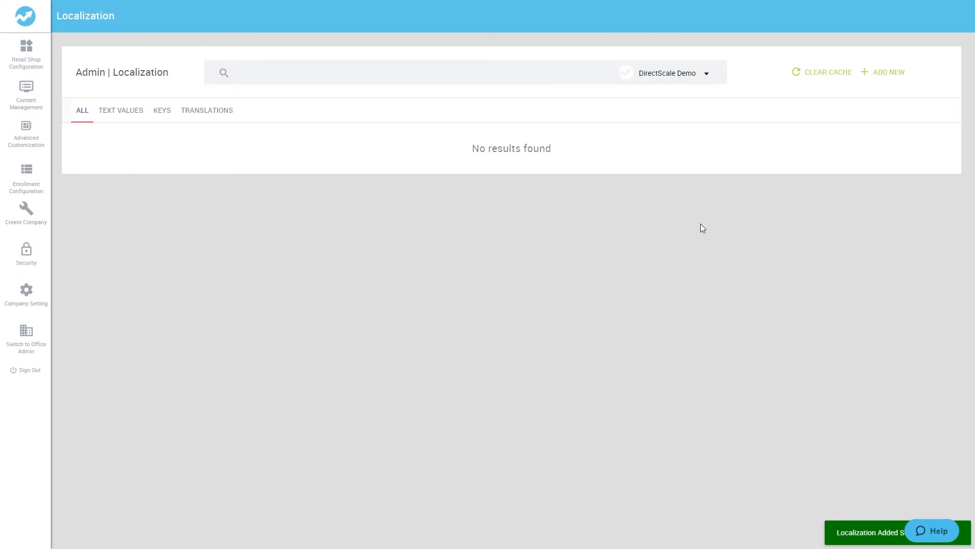
pyautogui.click(793, 79)
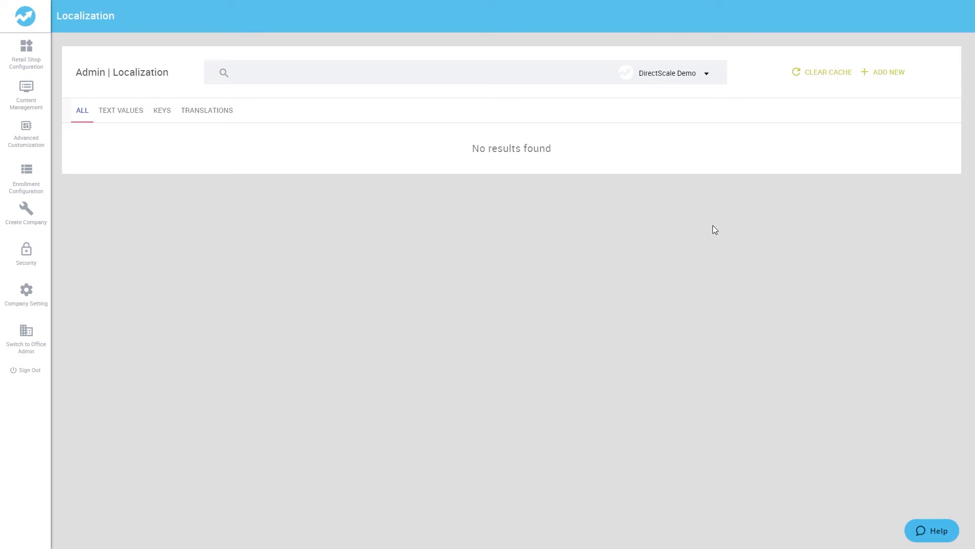
# Step: Under Custom Pages, add a new Page Template created from the Application base template
pyautogui.click(25, 136)
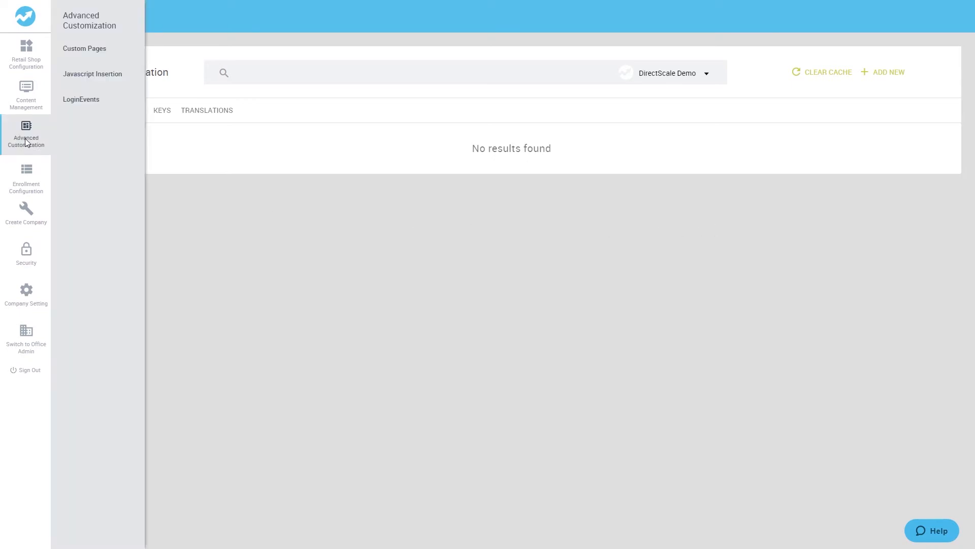
pyautogui.click(95, 59)
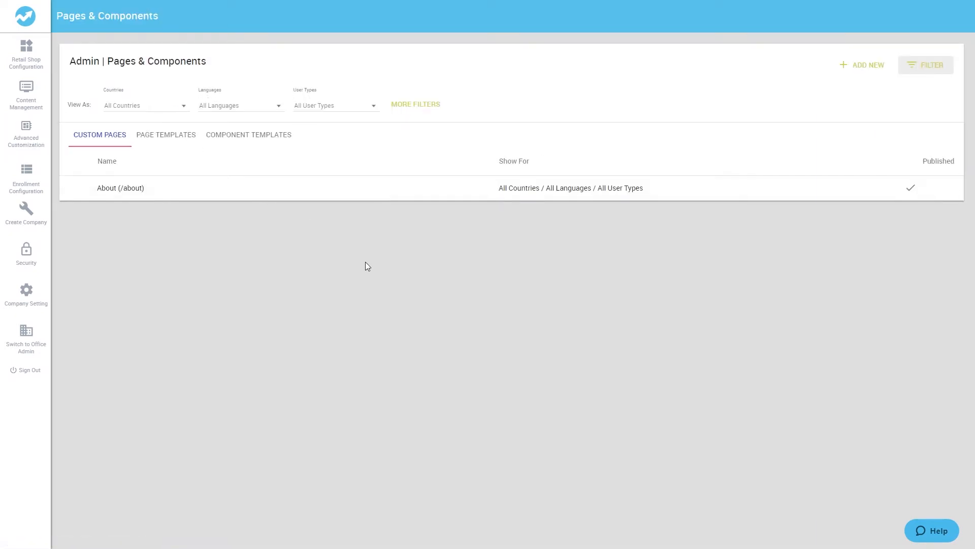
pyautogui.click(842, 69)
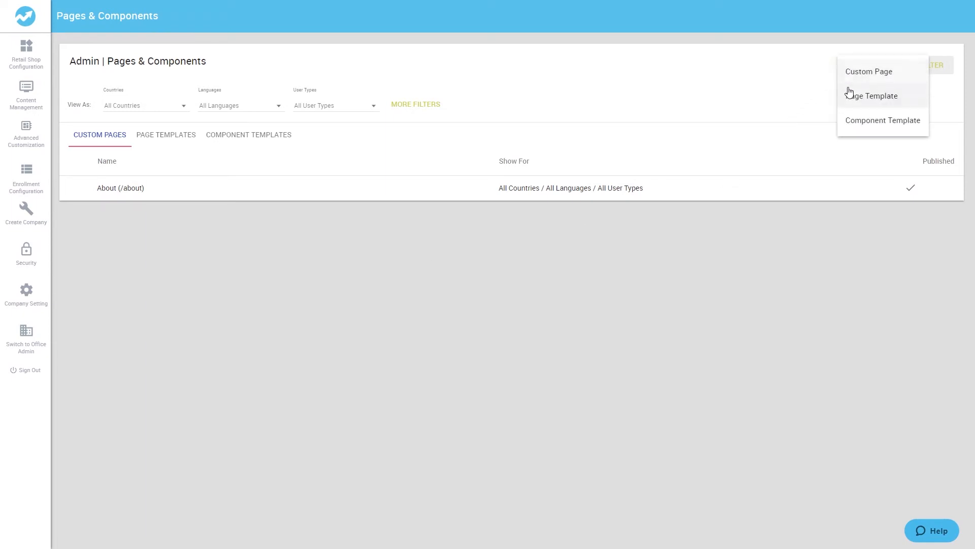
pyautogui.click(849, 101)
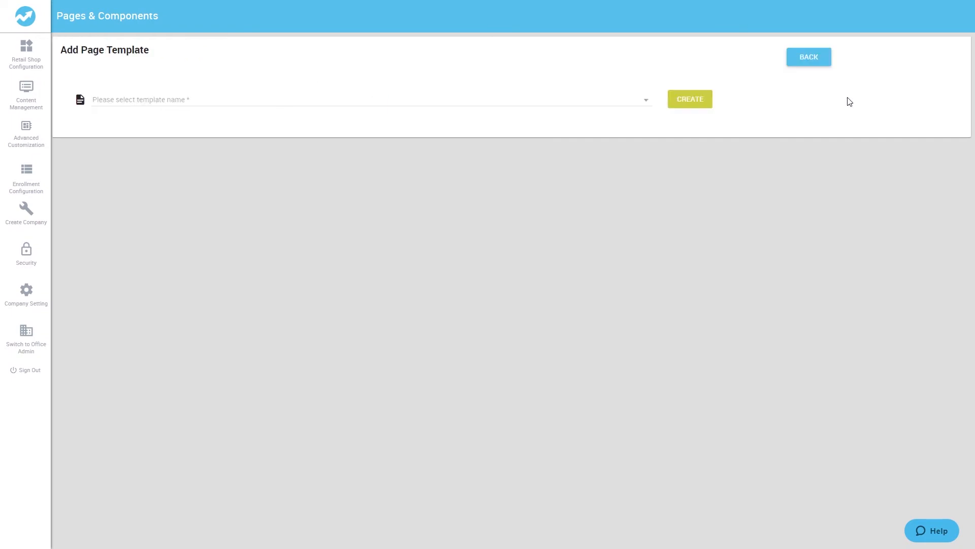
pyautogui.click(645, 107)
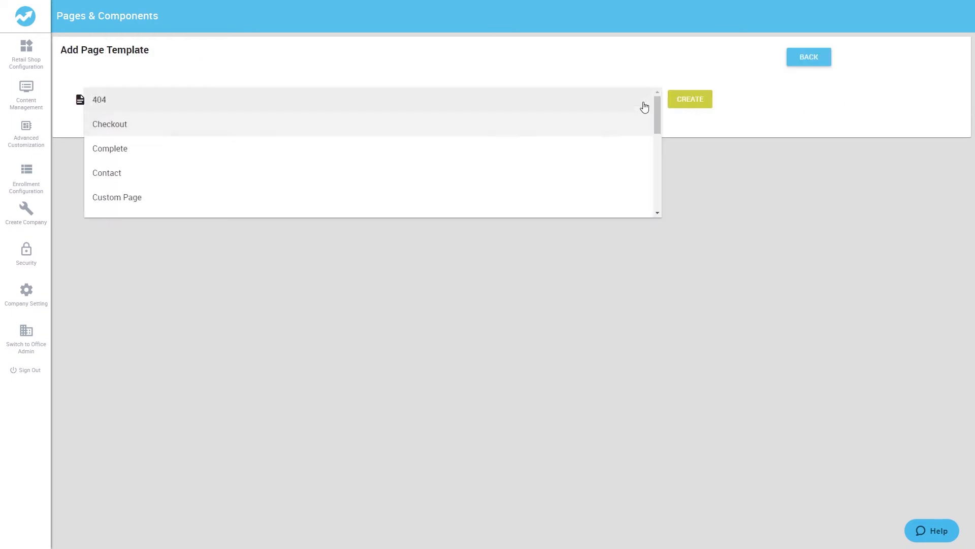
pyautogui.scroll(-5, 509, 122)
pyautogui.scroll(6, 507, 125)
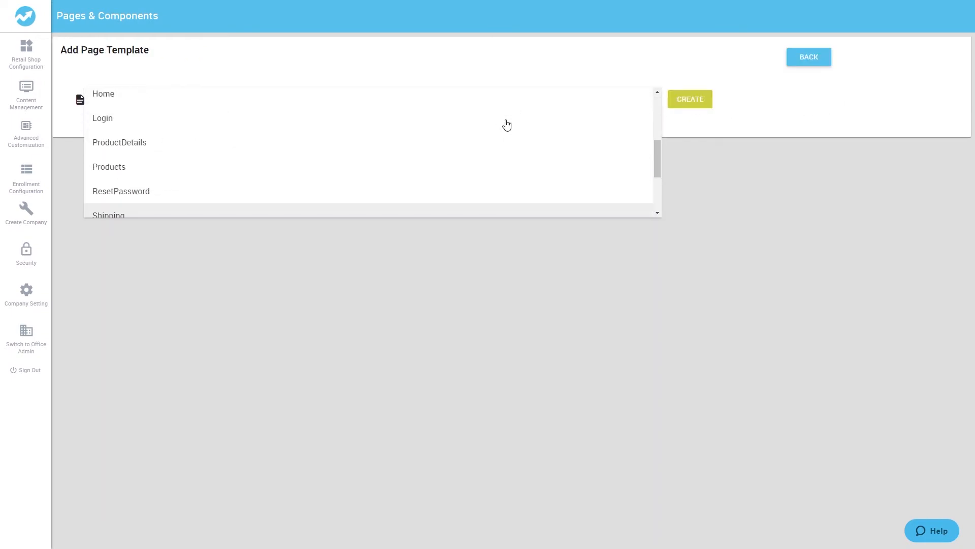
pyautogui.scroll(-5, 507, 124)
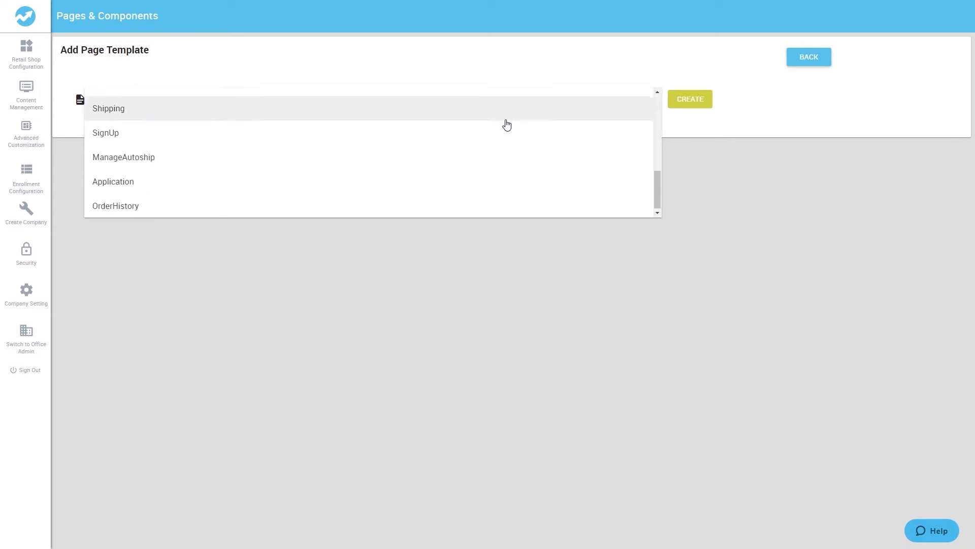
pyautogui.click(493, 189)
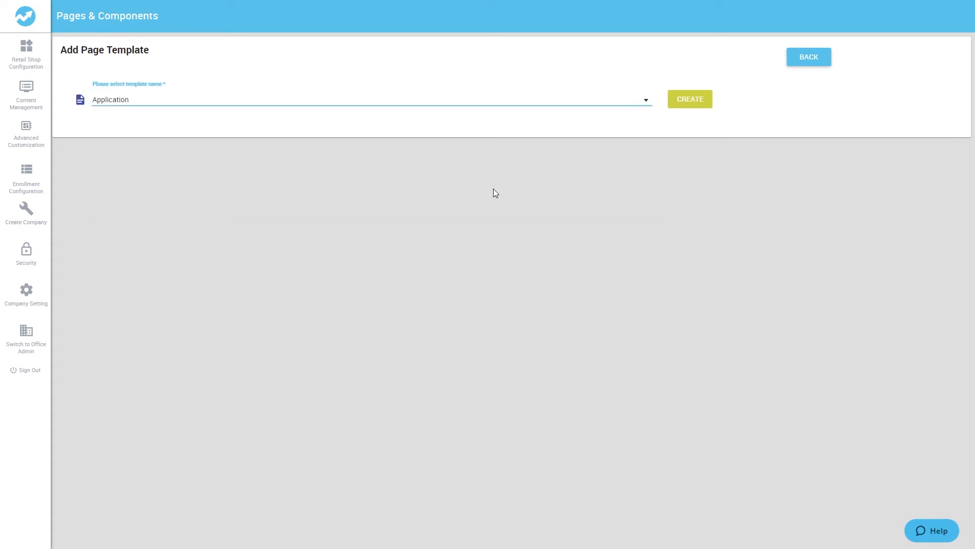
pyautogui.click(681, 106)
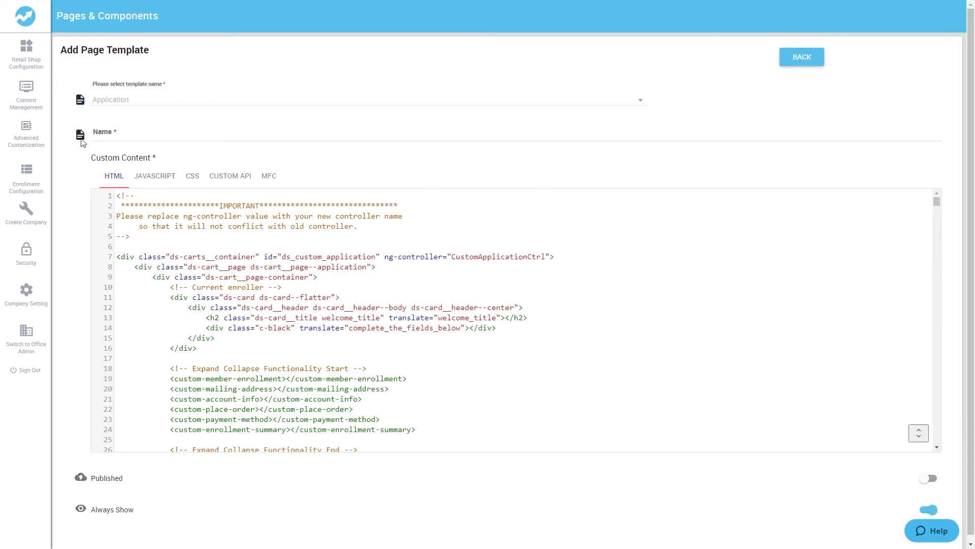
# Step: Name the template 'Custom-Enrollment-Form', set line 7's ng-controller to Enrollment, and add 'test text'
pyautogui.click(145, 135)
pyautogui.write('Custom-Enrollment-Form')
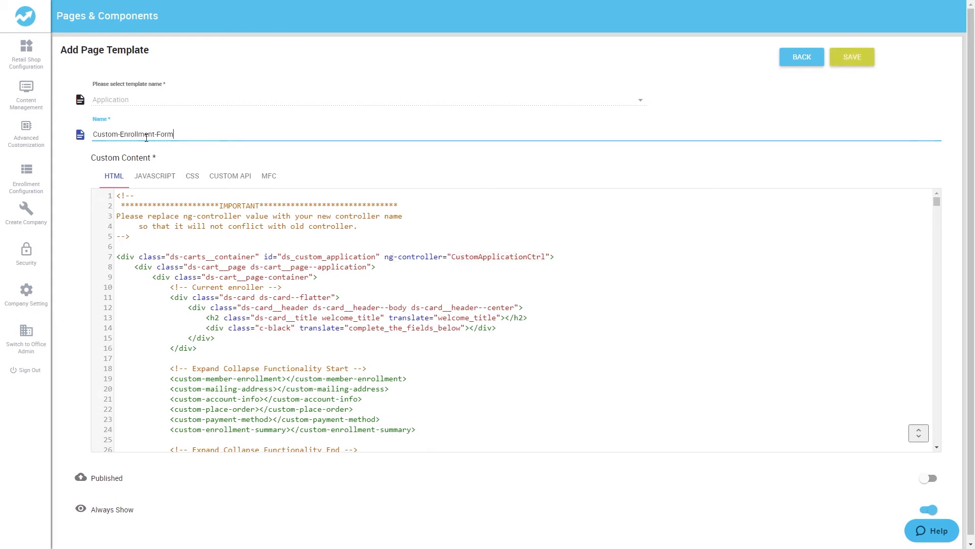
pyautogui.click(393, 274)
pyautogui.moveTo(385, 258); pyautogui.dragTo(546, 258)
pyautogui.click(466, 278)
pyautogui.write('Enrollment')
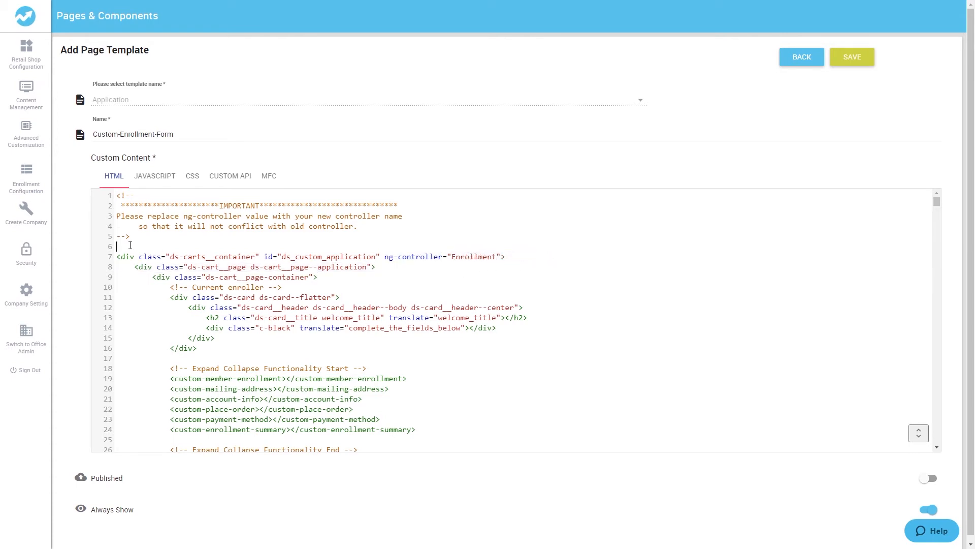
pyautogui.write('test text')
pyautogui.click(424, 296)
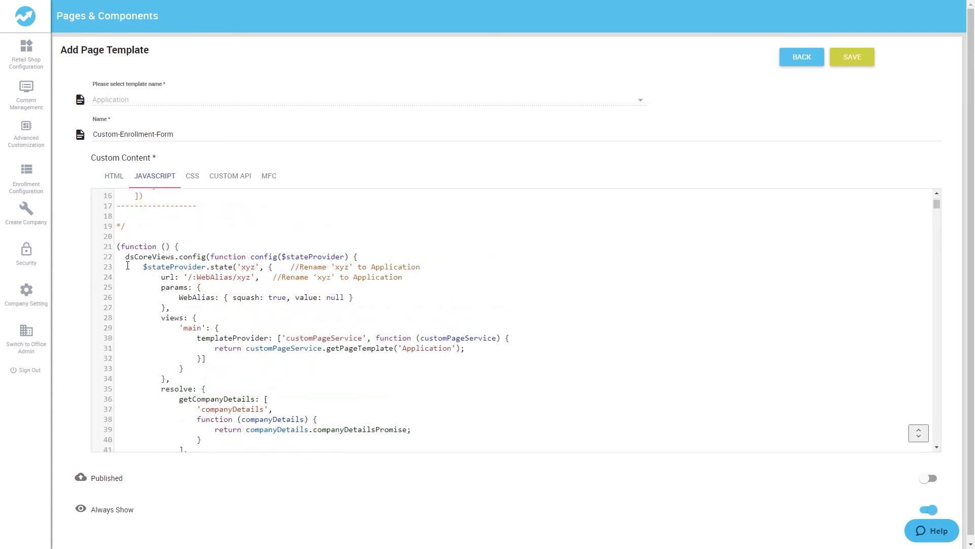
# Step: Replace dsCoreViews.config( with the module.config(...) declaration and close line 53 with ])
pyautogui.moveTo(128, 261); pyautogui.dragTo(210, 259)
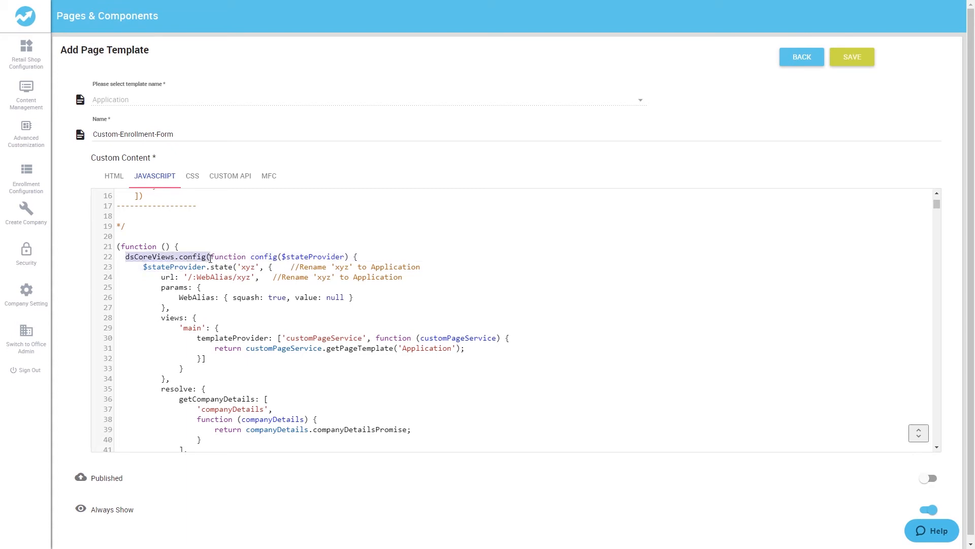
pyautogui.write("module.config('config',['$stateProvider',")
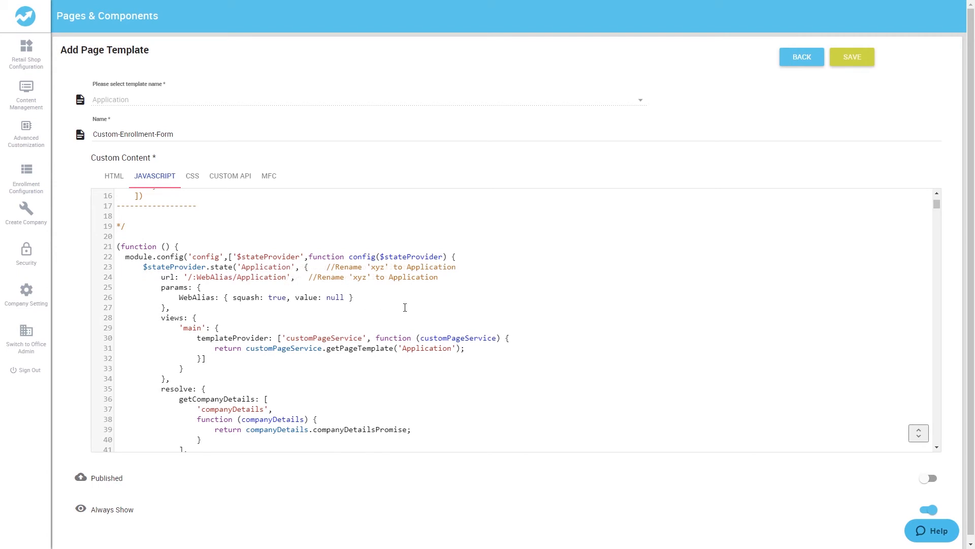
pyautogui.scroll(-5, 301, 341)
pyautogui.scroll(-1, 299, 340)
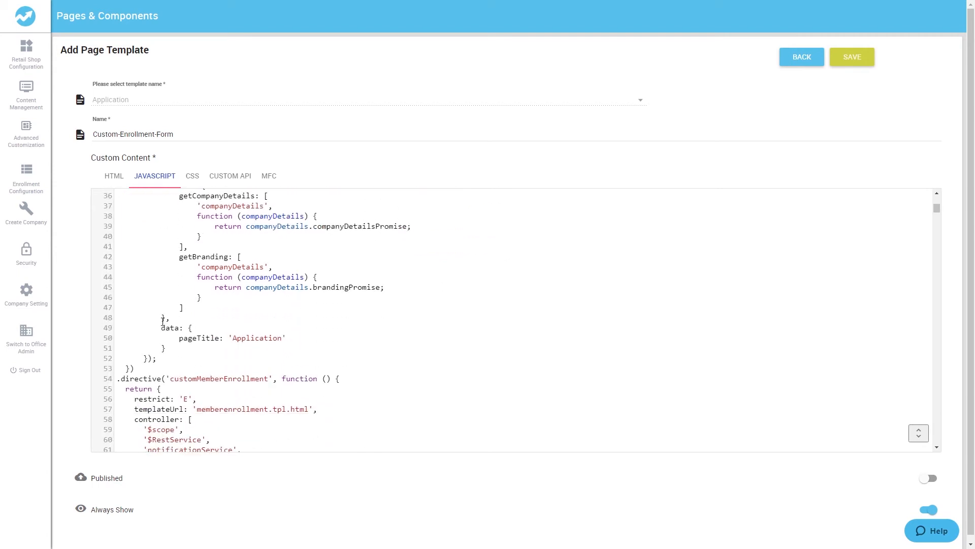
pyautogui.moveTo(162, 329); pyautogui.dragTo(199, 369)
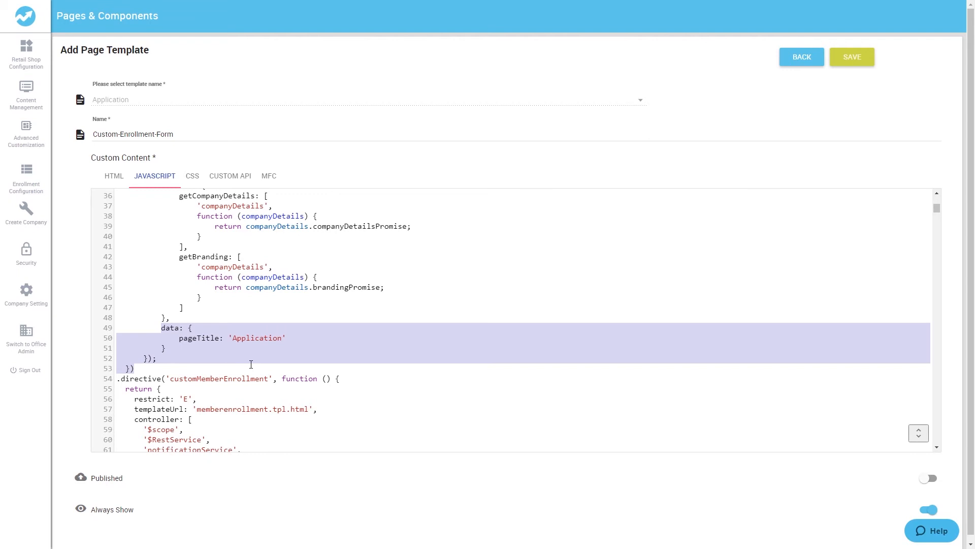
pyautogui.click(141, 368)
pyautogui.press('BackSpace')
pyautogui.write('])')
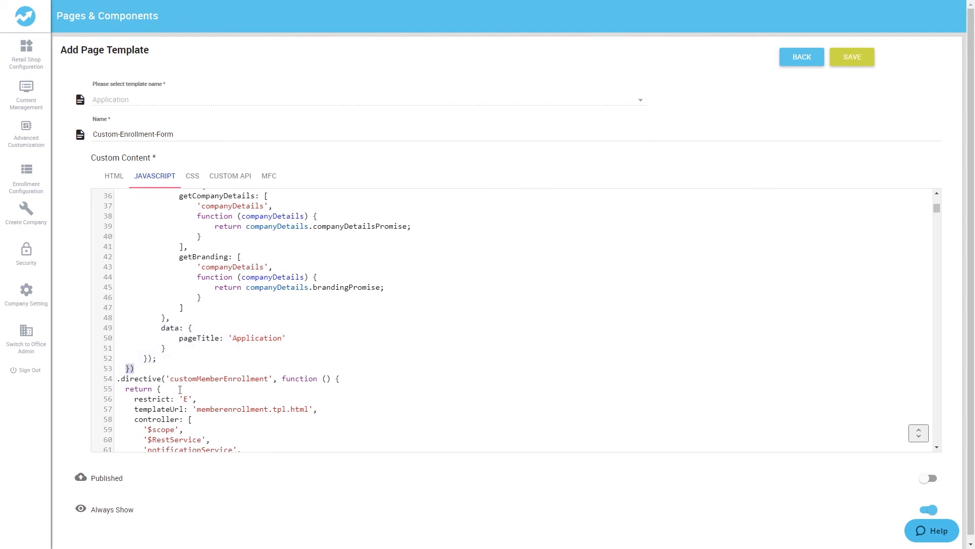
pyautogui.moveTo(916, 395); pyautogui.dragTo(914, 397)
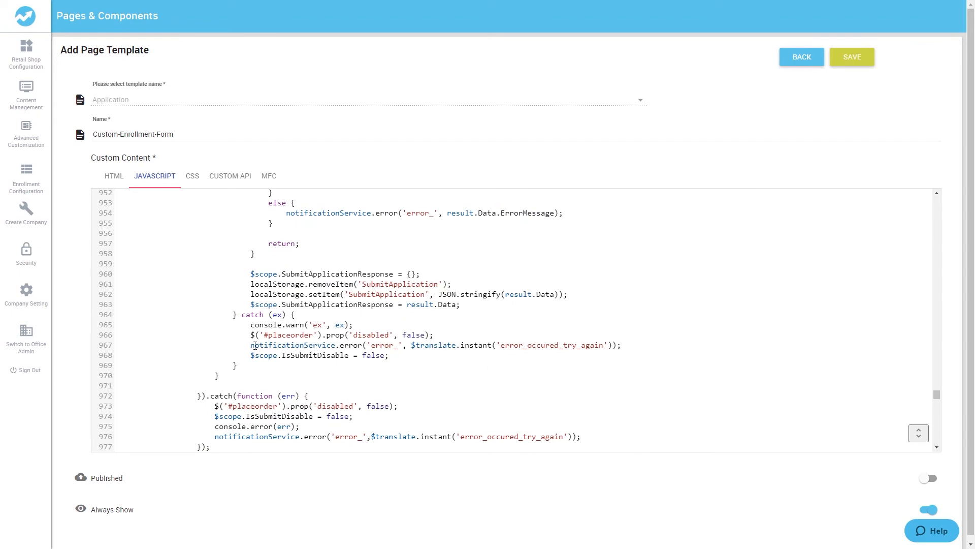
pyautogui.scroll(-2, 425, 347)
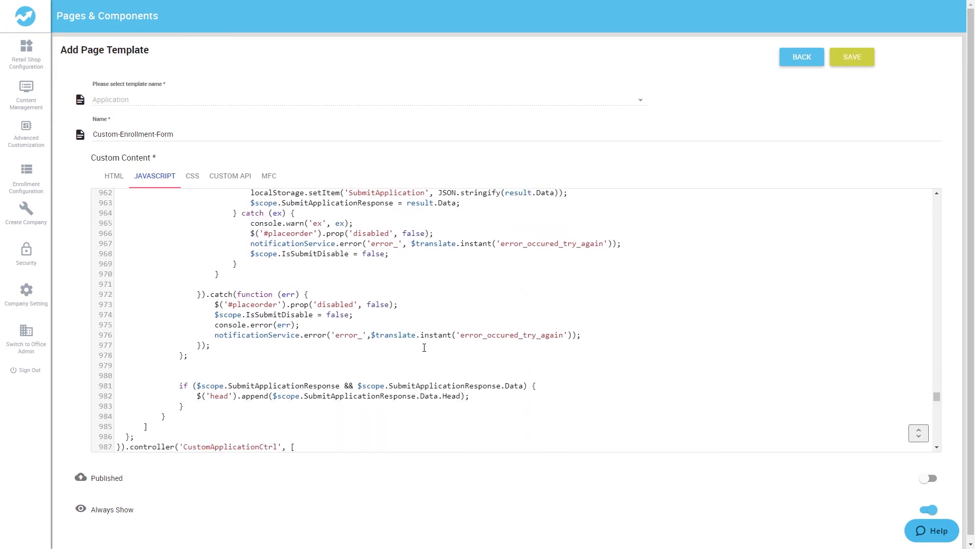
pyautogui.scroll(-4, 425, 348)
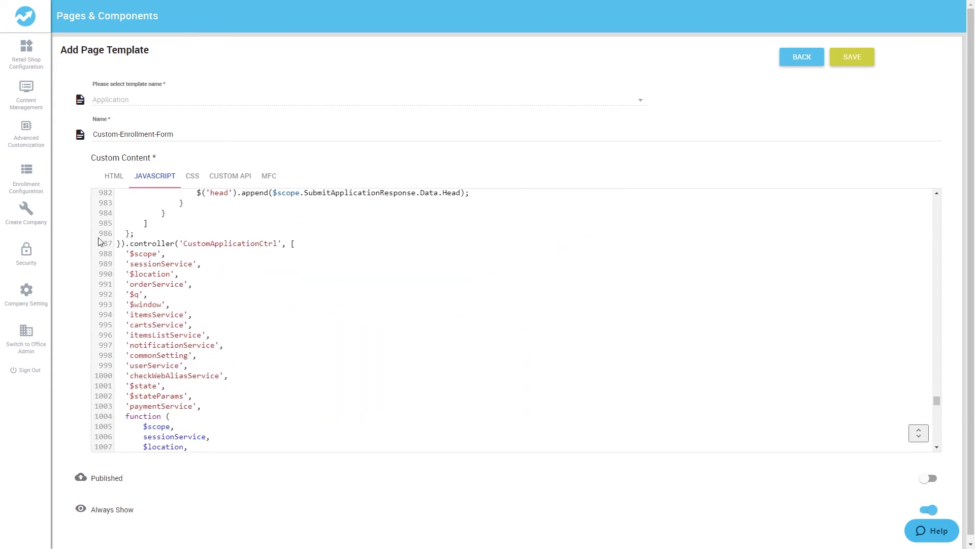
# Step: Rename the CustomApplicationCtrl controller to Enrollment, copying the name from the HTML ng-controller
pyautogui.moveTo(277, 244); pyautogui.dragTo(185, 246)
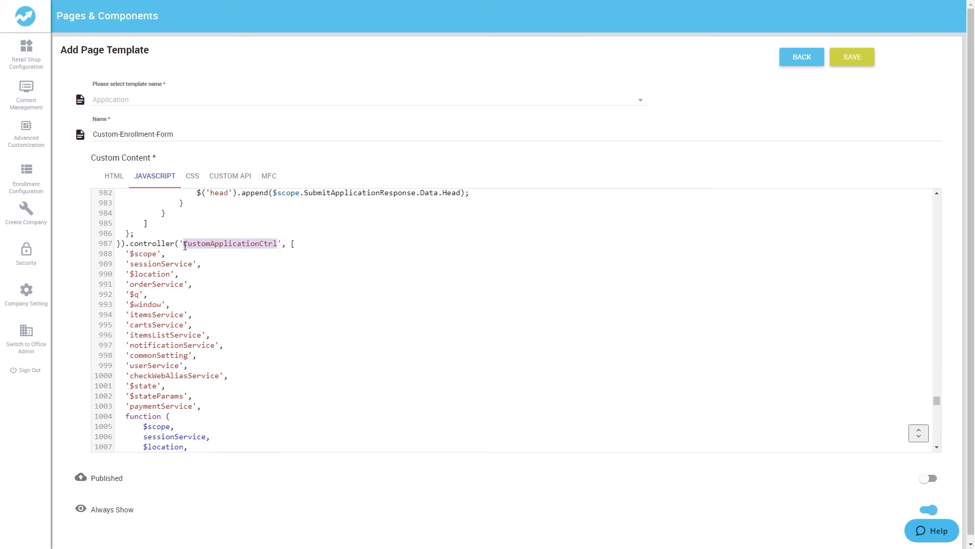
pyautogui.click(113, 176)
pyautogui.moveTo(453, 255); pyautogui.dragTo(496, 256)
pyautogui.hotkey('ctrl', 'c')
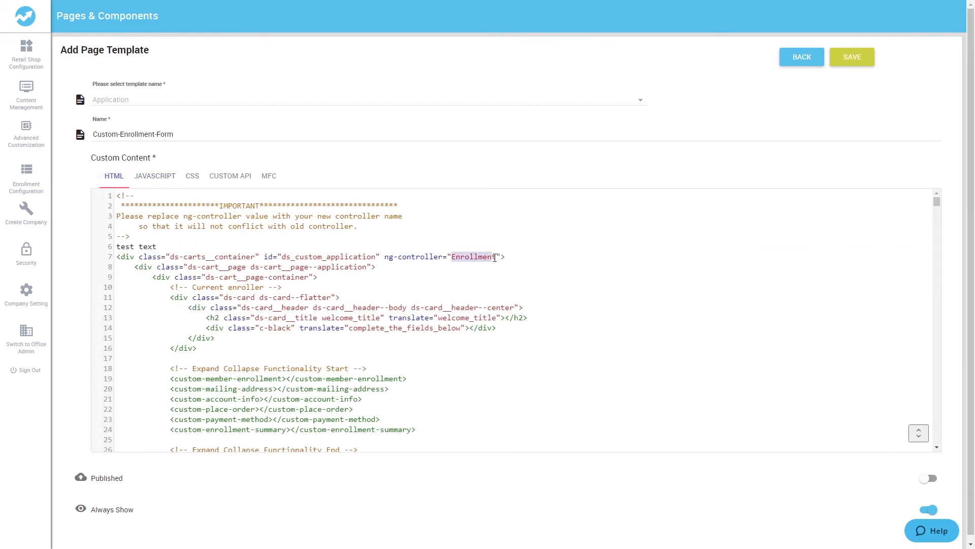
pyautogui.click(154, 176)
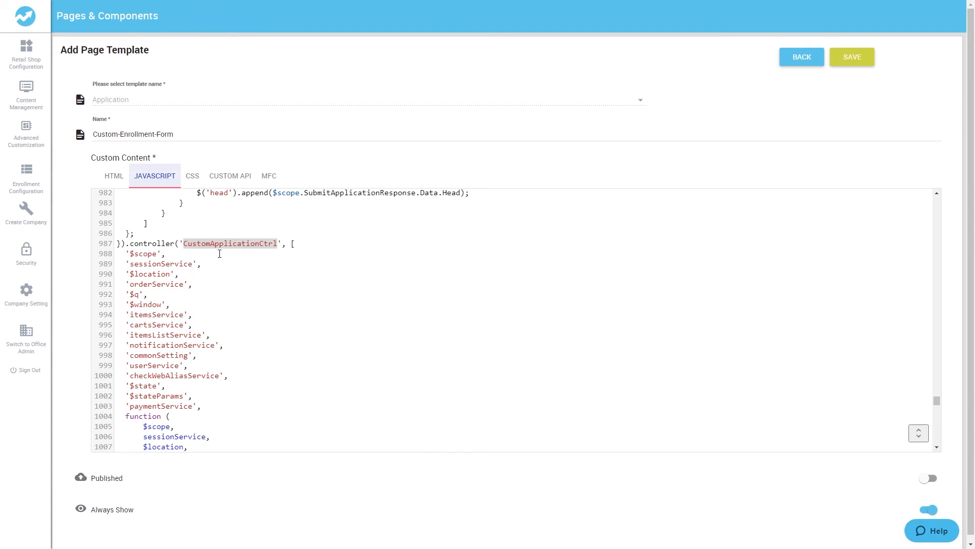
pyautogui.doubleClick(199, 245)
pyautogui.hotkey('ctrl', 'v')
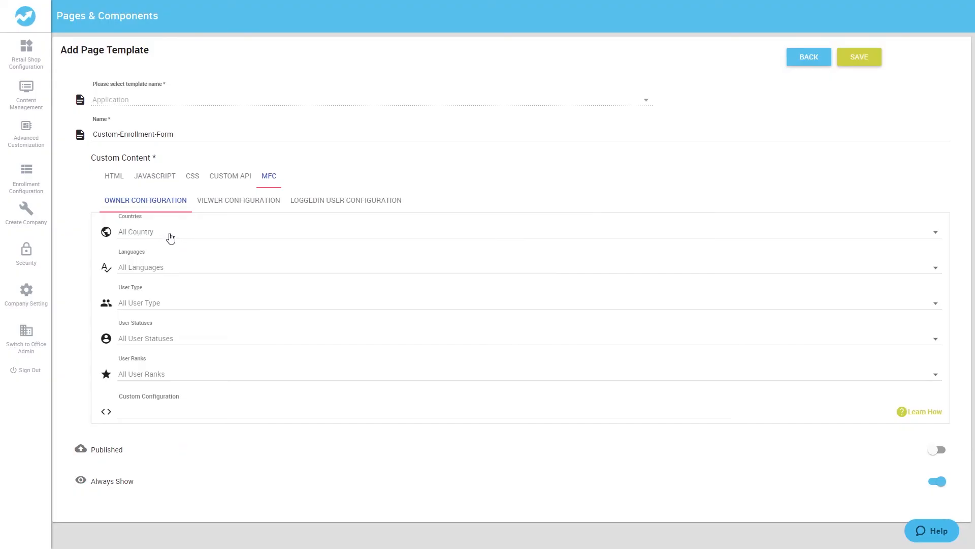
# Step: Toggle Argentina, Australia, Chile and China in Owner Countries, then re-select All
pyautogui.click(170, 234)
pyautogui.click(109, 232)
pyautogui.click(109, 256)
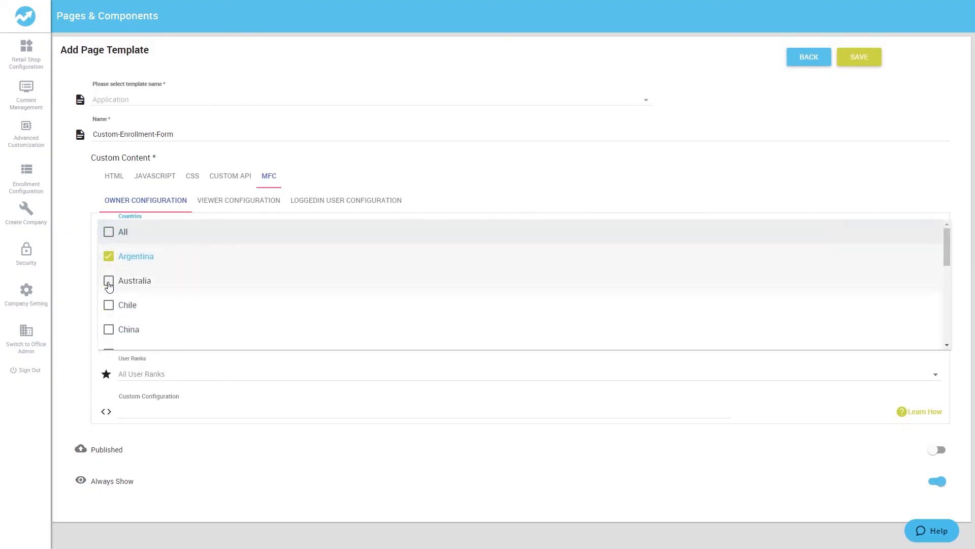
pyautogui.click(109, 280)
pyautogui.click(108, 305)
pyautogui.click(109, 329)
pyautogui.click(109, 231)
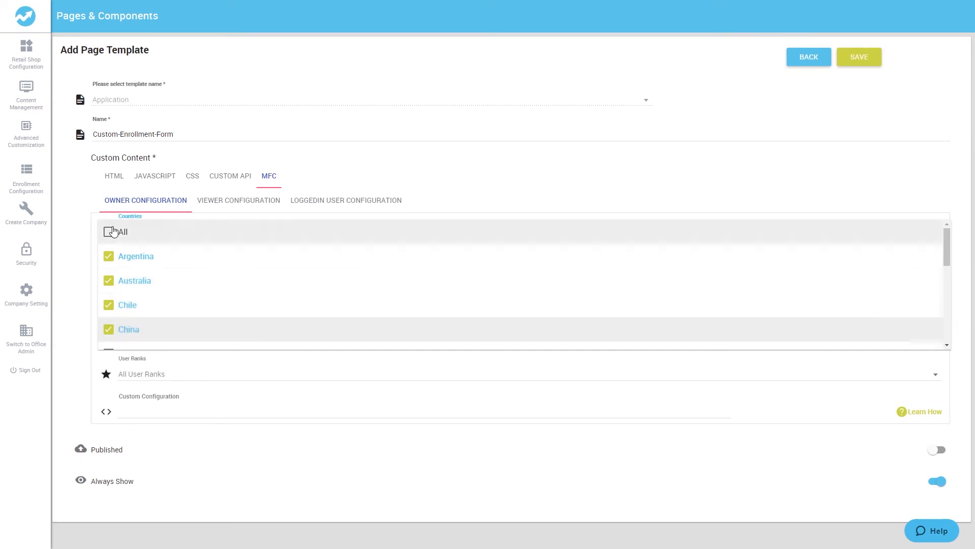
pyautogui.press('Escape')
# Step: Toggle Chinese, Dutch, English and Estonian in Owner Languages, then re-select All
pyautogui.click(145, 268)
pyautogui.click(109, 267)
pyautogui.click(108, 291)
pyautogui.click(108, 316)
pyautogui.click(109, 341)
pyautogui.click(109, 365)
pyautogui.click(109, 268)
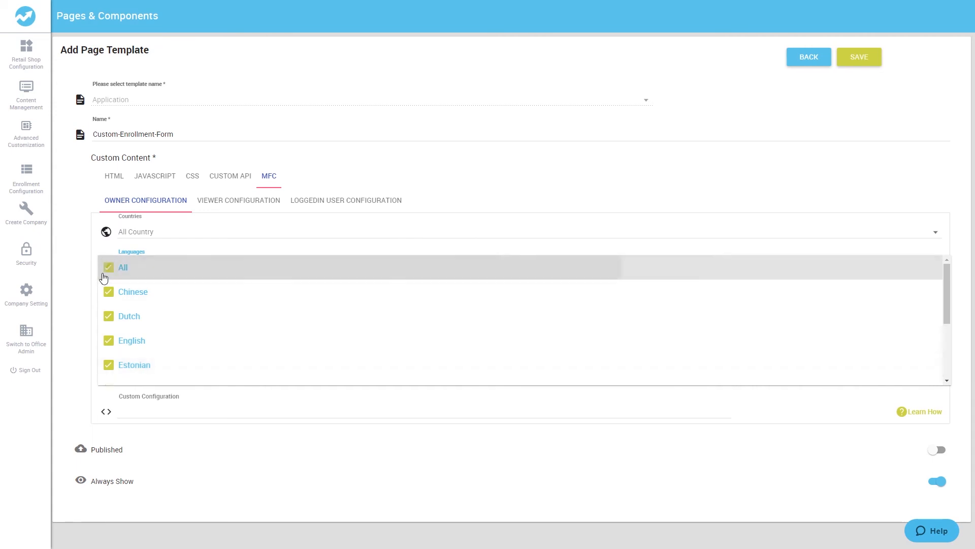
pyautogui.click(83, 298)
# Step: Toggle Distributor Associate, Retail Associate and Preferred Customer in the Owner User Type list
pyautogui.click(146, 303)
pyautogui.click(108, 303)
pyautogui.click(108, 327)
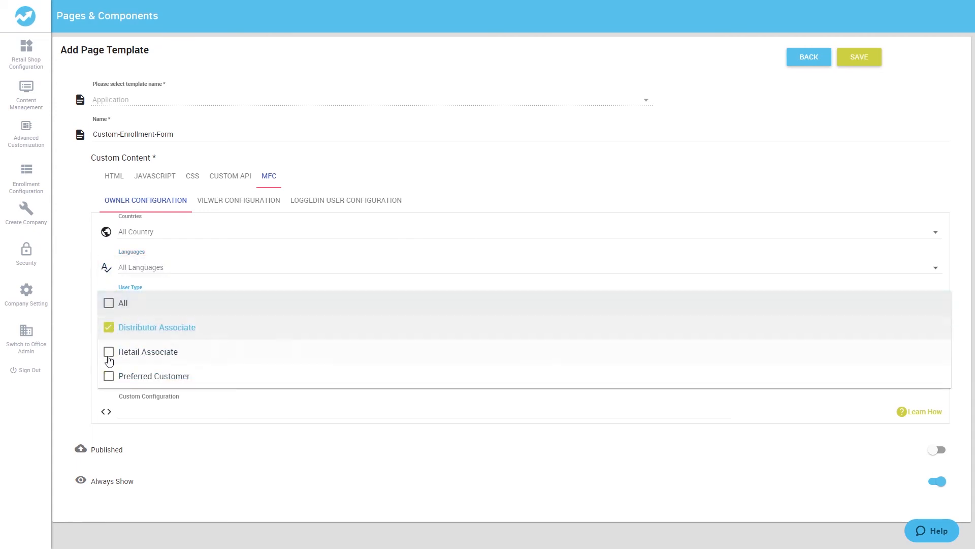
pyautogui.click(108, 351)
pyautogui.click(109, 376)
pyautogui.press('Escape')
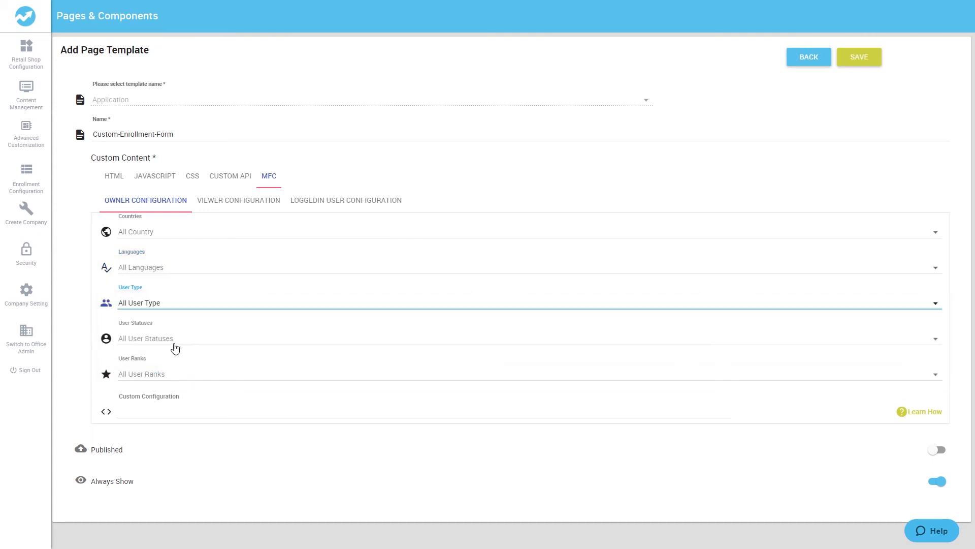
# Step: Toggle the Deleted, Active and Terminated user statuses, then re-select All statuses
pyautogui.click(152, 340)
pyautogui.click(109, 345)
pyautogui.click(108, 366)
pyautogui.click(109, 390)
pyautogui.click(108, 412)
pyautogui.click(105, 341)
pyautogui.click(89, 356)
# Step: Toggle Advanced, Leading, Senior Affiliate and Nano Influencer ranks, re-select All, and view LoggedIn User Configuration
pyautogui.click(153, 379)
pyautogui.click(109, 374)
pyautogui.click(109, 398)
pyautogui.click(109, 423)
pyautogui.click(109, 447)
pyautogui.click(109, 471)
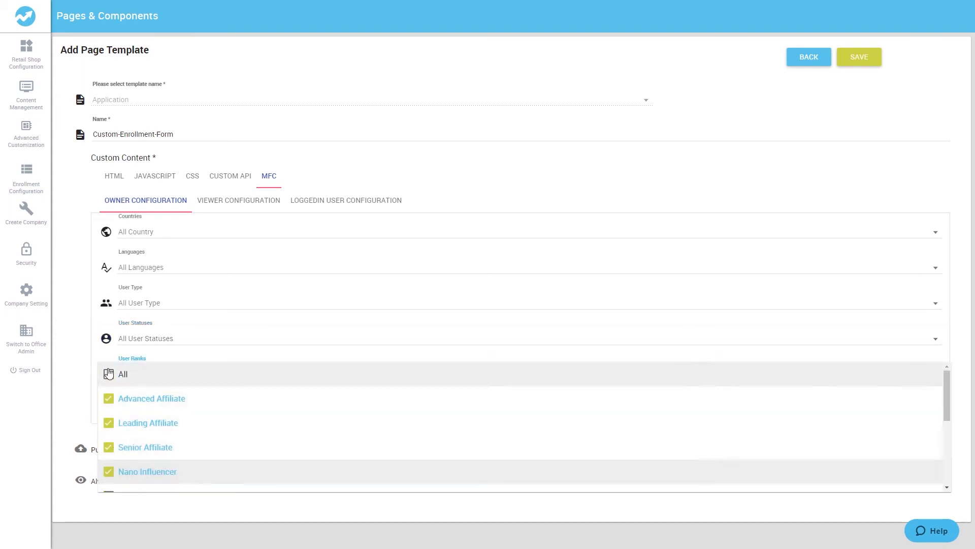
pyautogui.click(109, 374)
pyautogui.click(68, 370)
pyautogui.click(231, 200)
# Step: Back in Owner Configuration, try start and end dates, then leave Always Show switched on
pyautogui.click(335, 202)
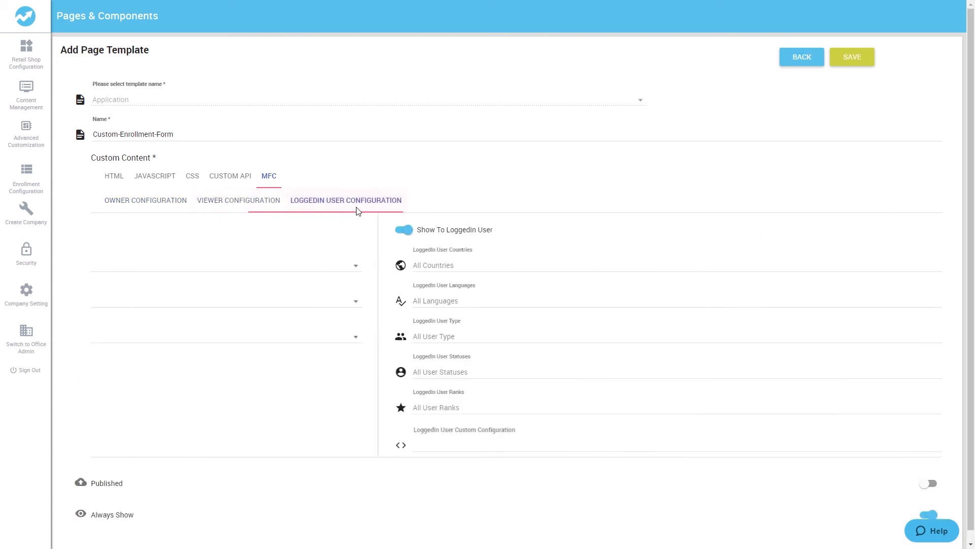
pyautogui.click(158, 200)
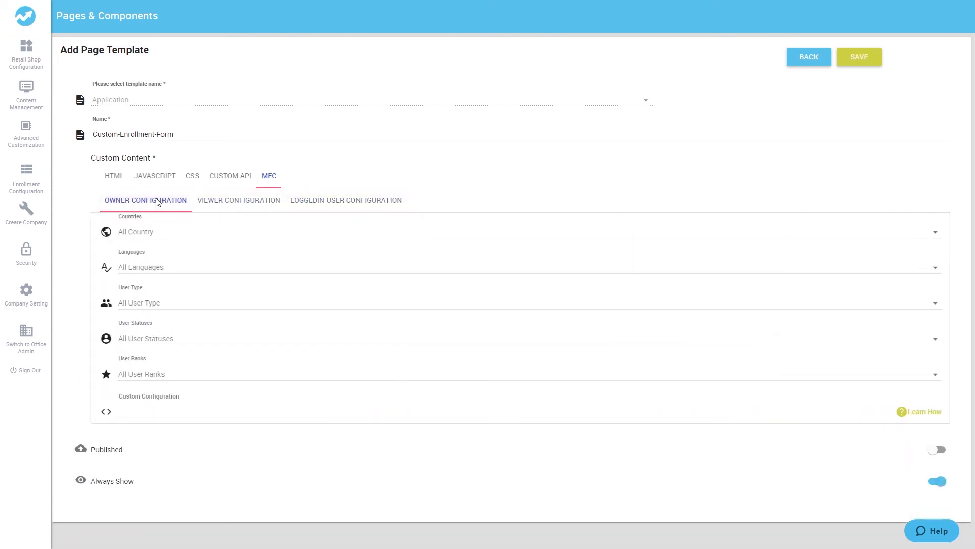
pyautogui.click(938, 481)
pyautogui.scroll(-1, 130, 468)
pyautogui.click(117, 485)
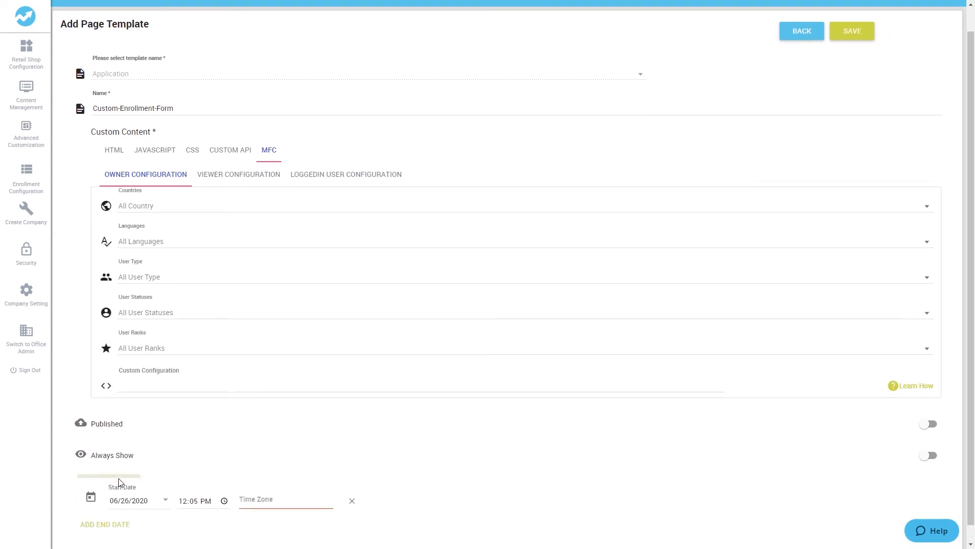
pyautogui.scroll(-1, 123, 484)
pyautogui.click(105, 508)
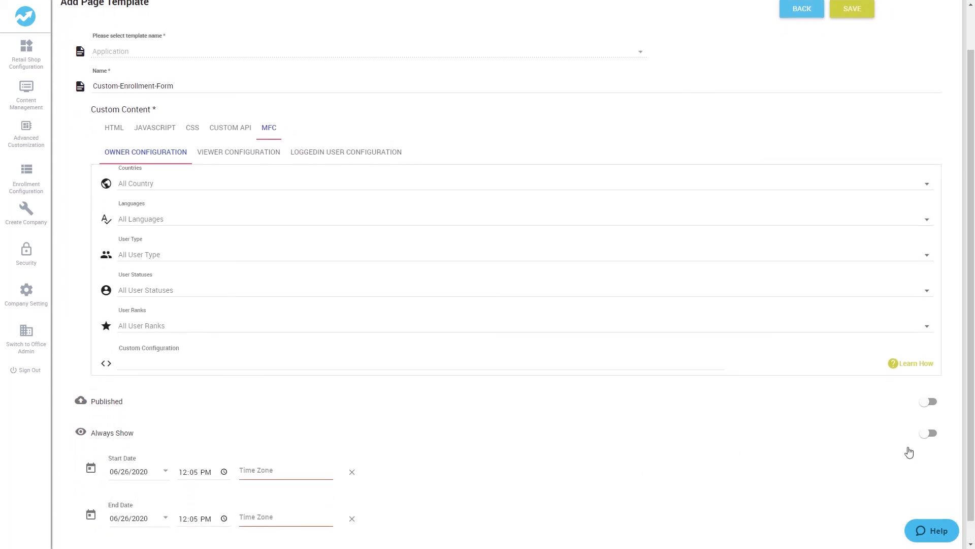
pyautogui.click(933, 440)
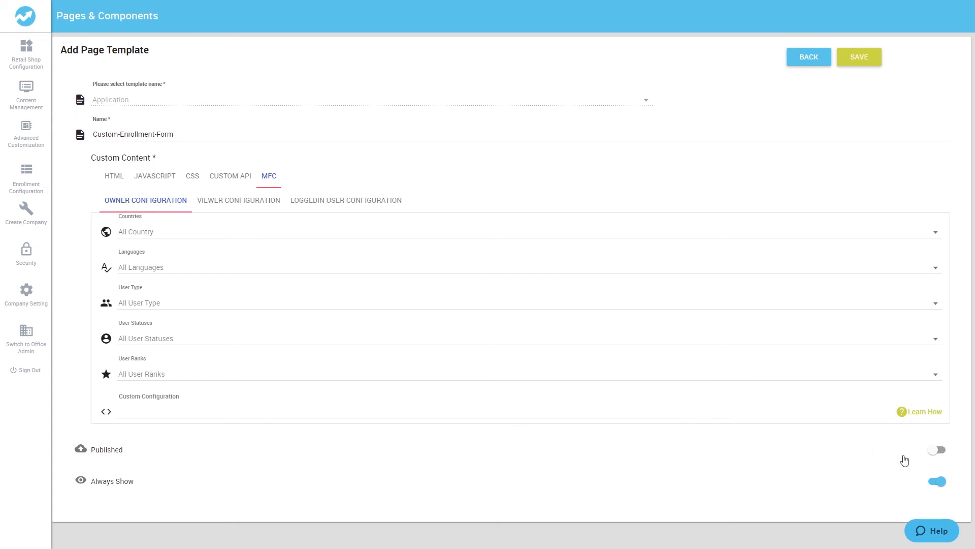
# Step: Leave Published off and save the Custom-Enrollment-Form page template
pyautogui.click(932, 450)
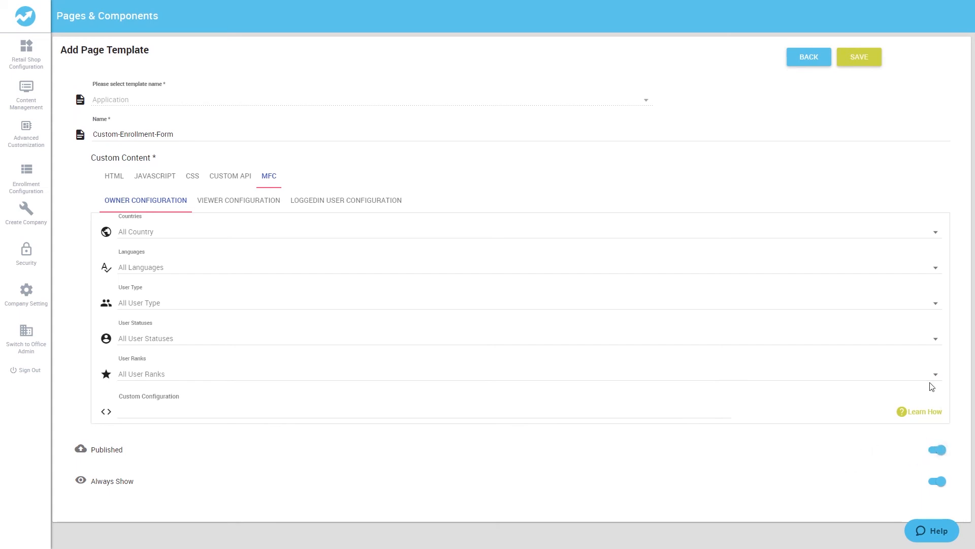
pyautogui.click(941, 449)
pyautogui.click(874, 62)
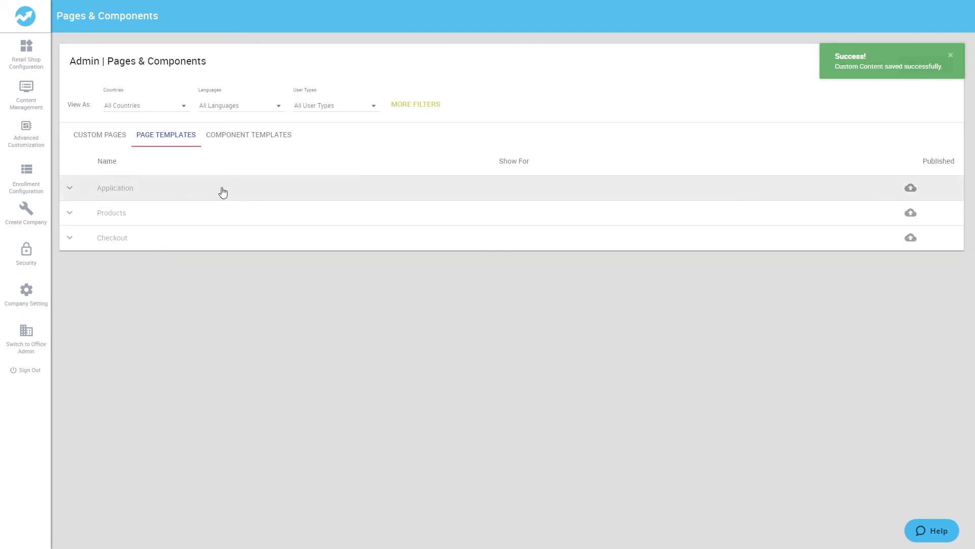
# Step: Publish the Application template from the Page Templates list and begin editing the shop address
pyautogui.click(906, 214)
pyautogui.click(933, 226)
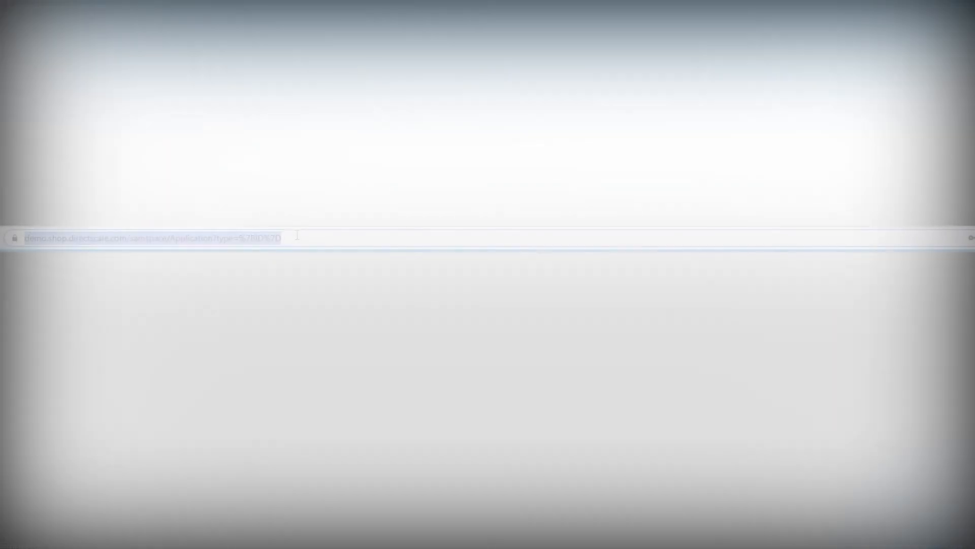
pyautogui.click(307, 238)
pyautogui.moveTo(311, 238); pyautogui.dragTo(196, 239)
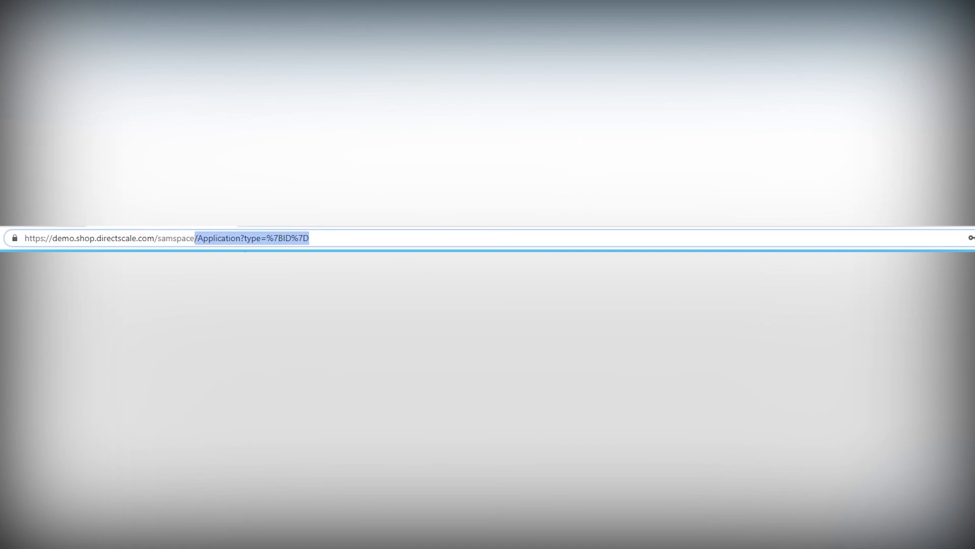
# Step: Replace the address ending with /{webalias}/Application and load the shop's Application page
pyautogui.write('/{webalias}/Application')
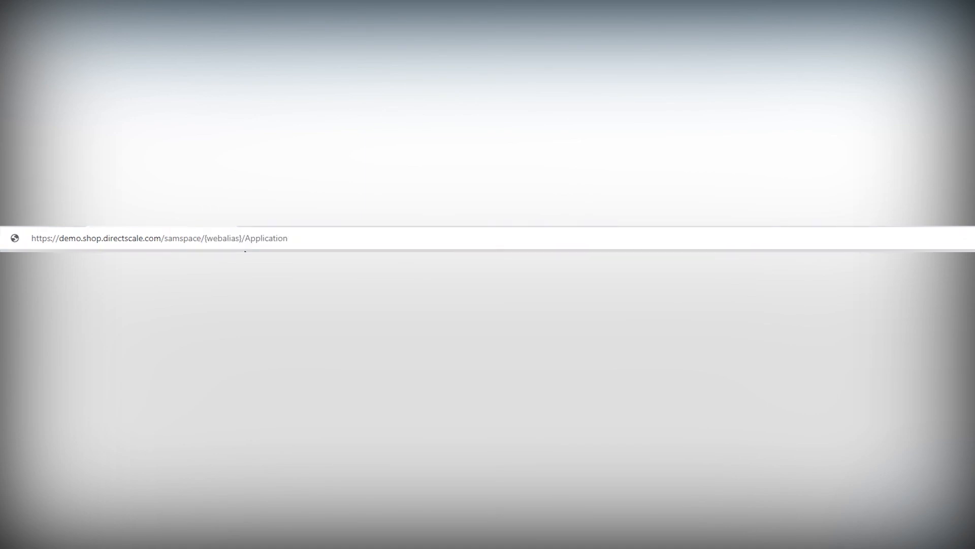
pyautogui.press('Return')
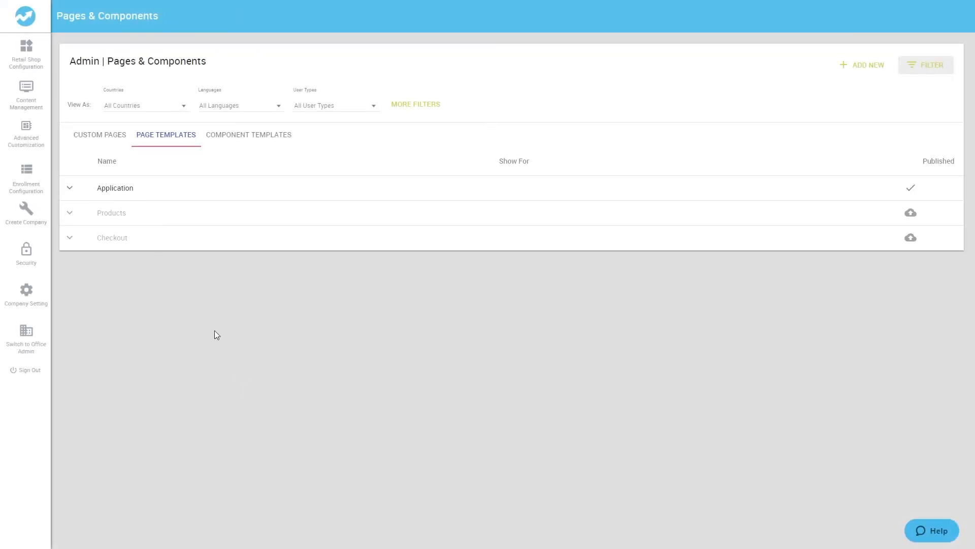
# Step: Edit the Application template: delete the stray 'test text' and re-set line 7's controller to Enrollment
pyautogui.click(80, 189)
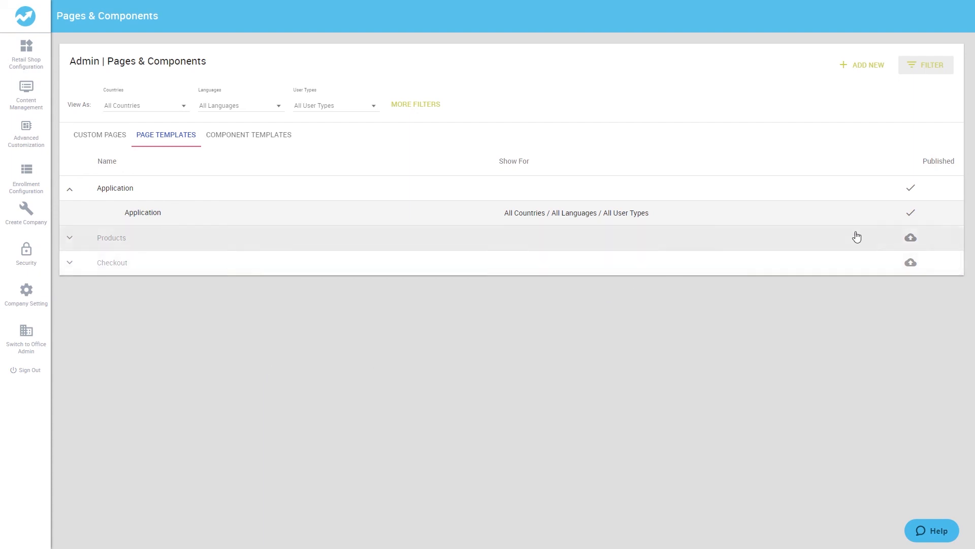
pyautogui.click(934, 214)
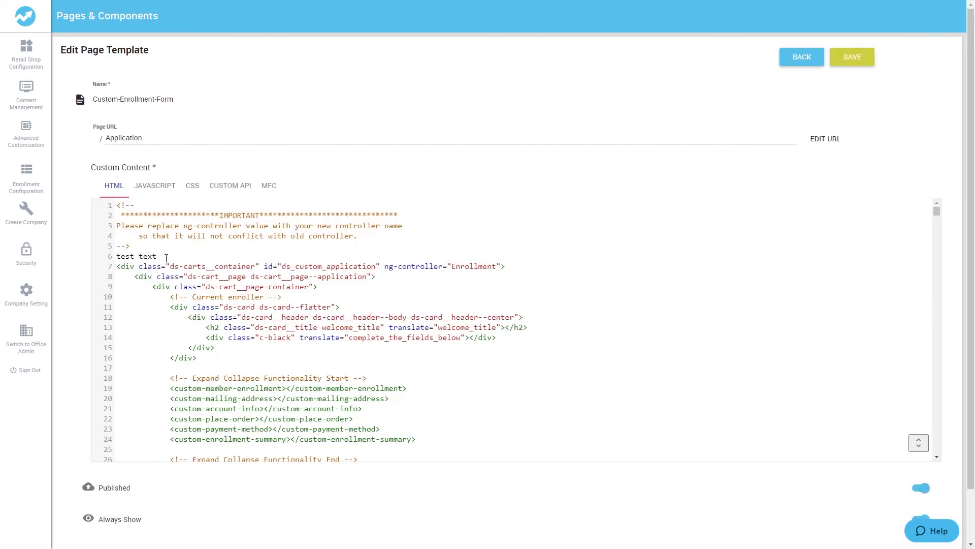
pyautogui.moveTo(157, 256); pyautogui.dragTo(99, 260)
pyautogui.press('BackSpace')
pyautogui.press('BackSpace')
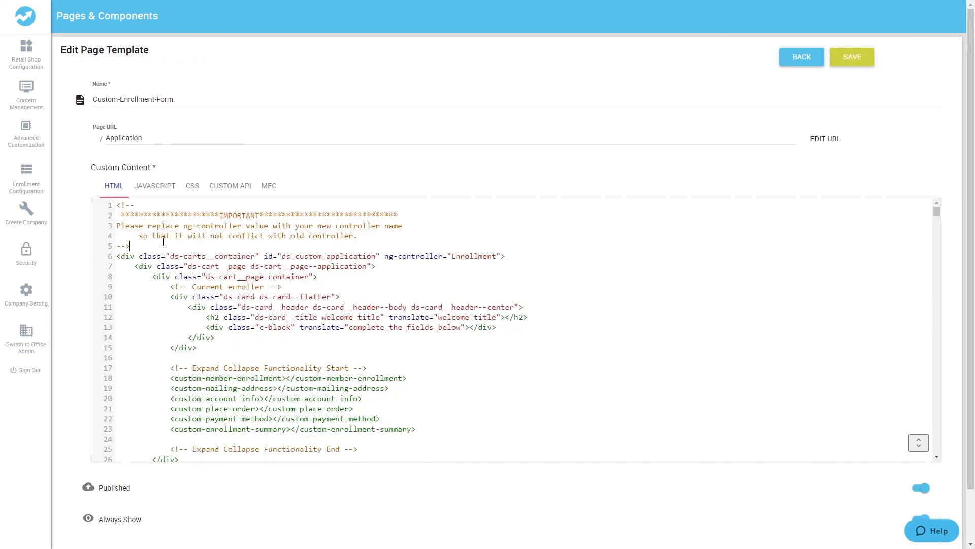
pyautogui.click(154, 186)
pyautogui.click(191, 191)
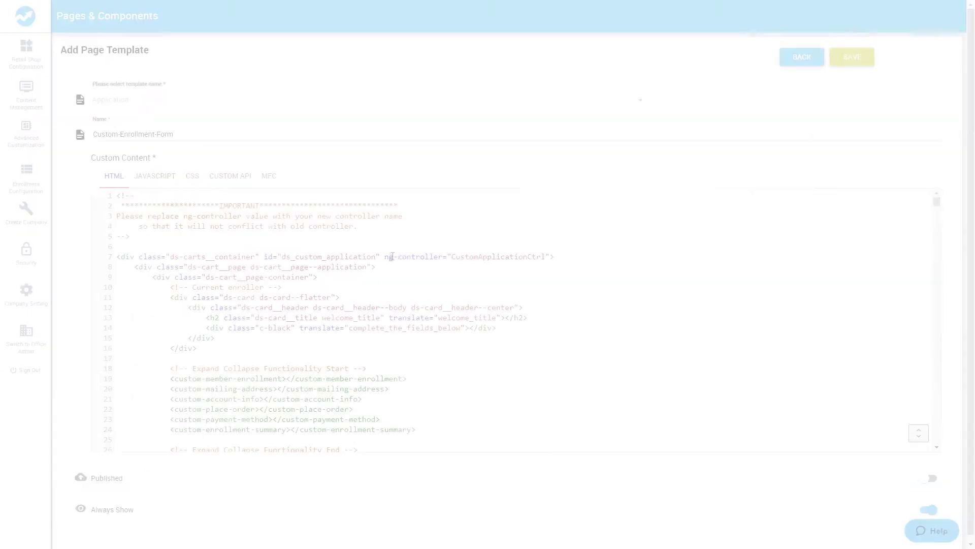
pyautogui.moveTo(384, 256); pyautogui.dragTo(527, 256)
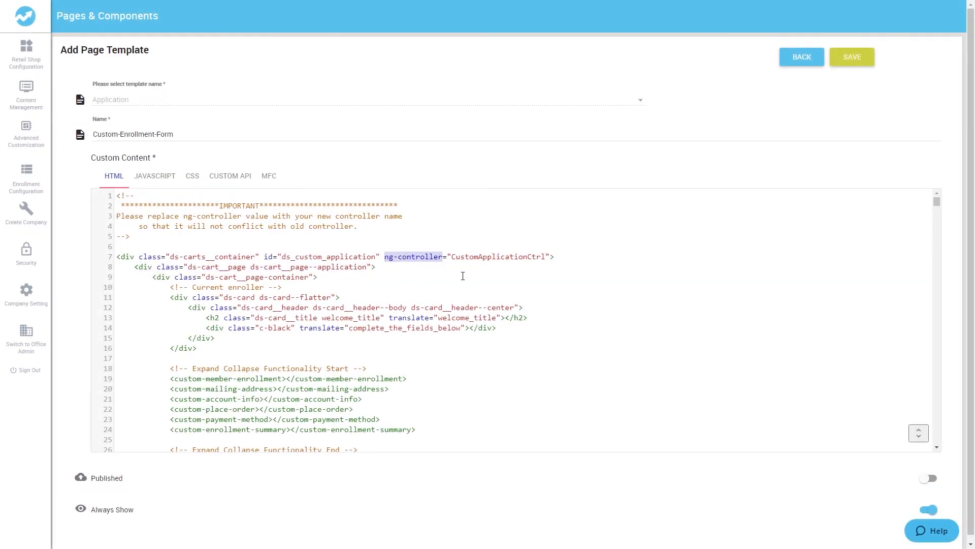
pyautogui.write('Enrollment')
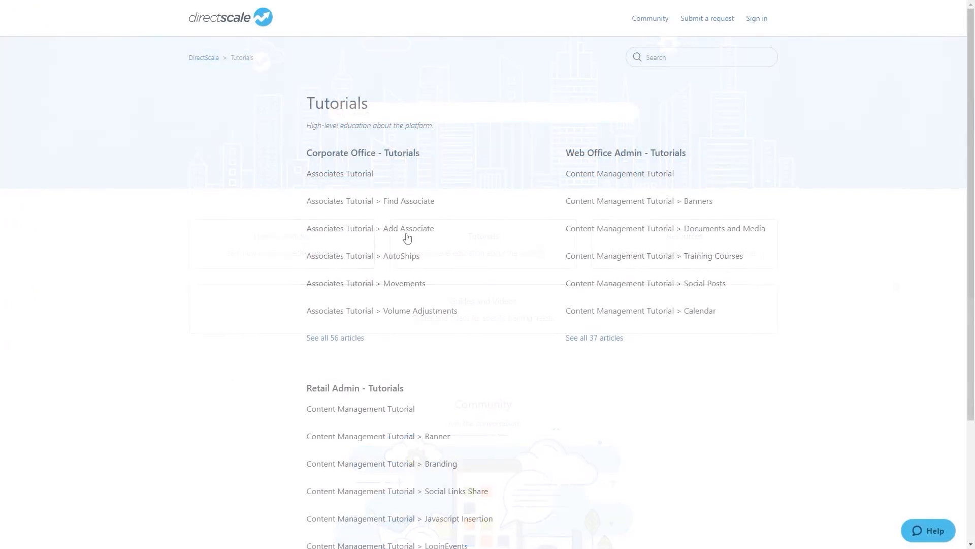
# Step: Open the Add Associate help article, enter 'How to add a new market?', and read the December 12 release notes
pyautogui.click(391, 234)
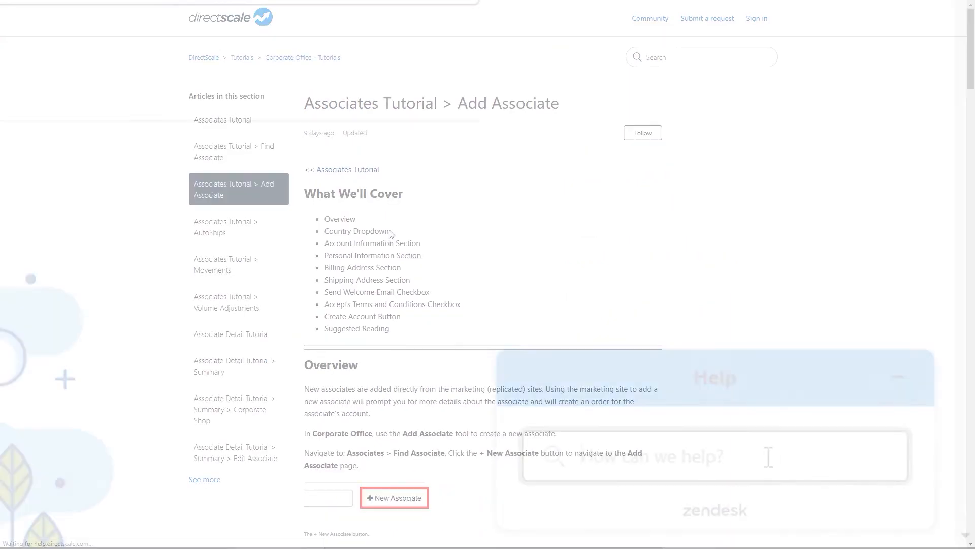
pyautogui.write('How to add a new market?')
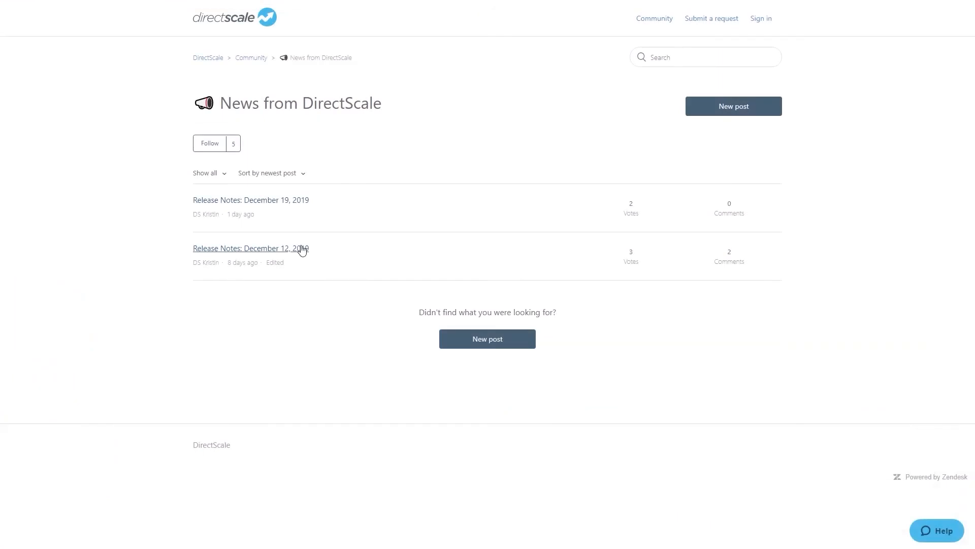
pyautogui.click(300, 249)
pyautogui.scroll(-10, 577, 285)
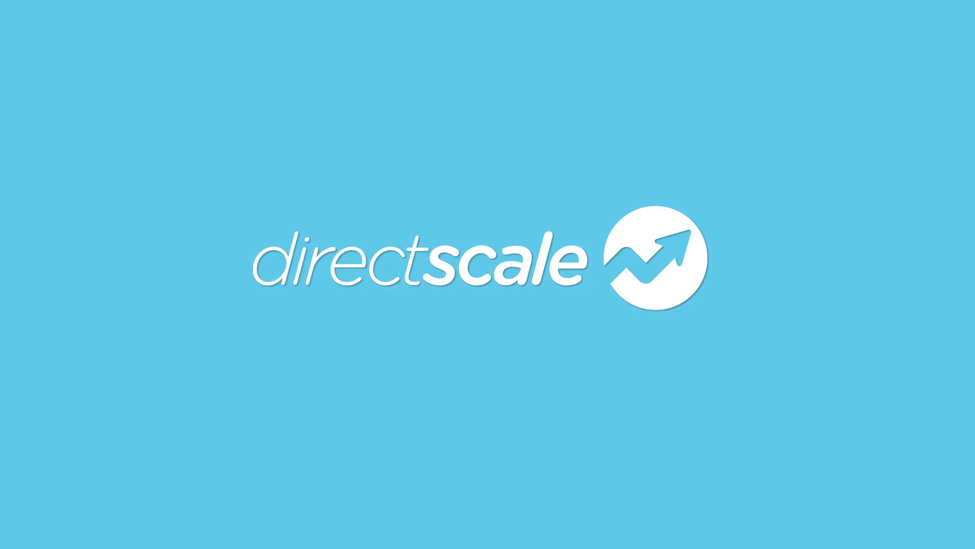